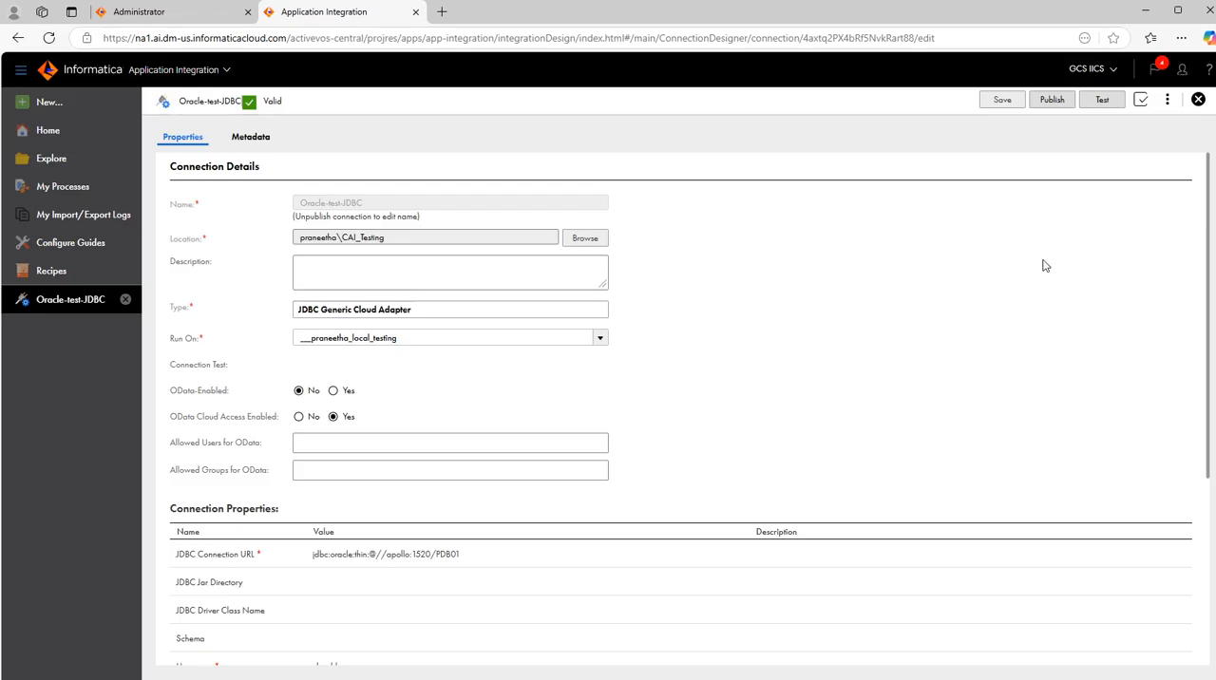
- Test the Oracle-test-JDBC connection and return to the Oracle connection's details in Administrator
left_click(1101, 100)
left_click(171, 13)
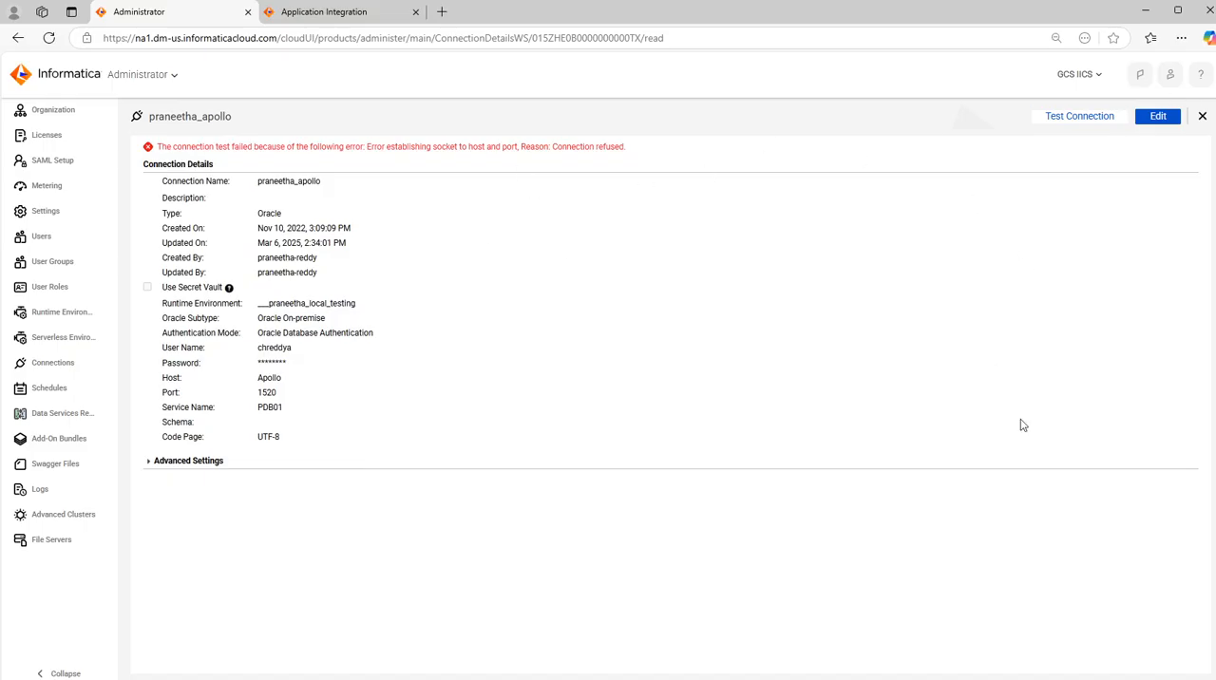
- Switch to Wireshark in the invcprwin0101 remote desktop session and open its capture options
left_click(1146, 11)
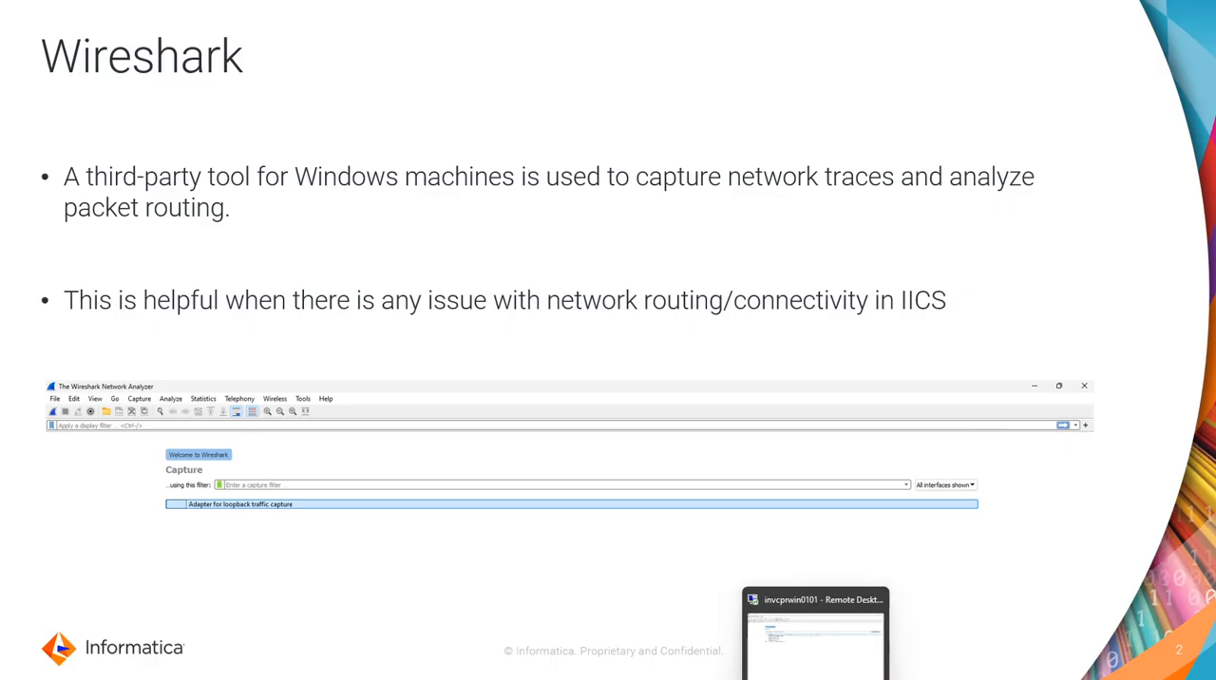
left_click(816, 636)
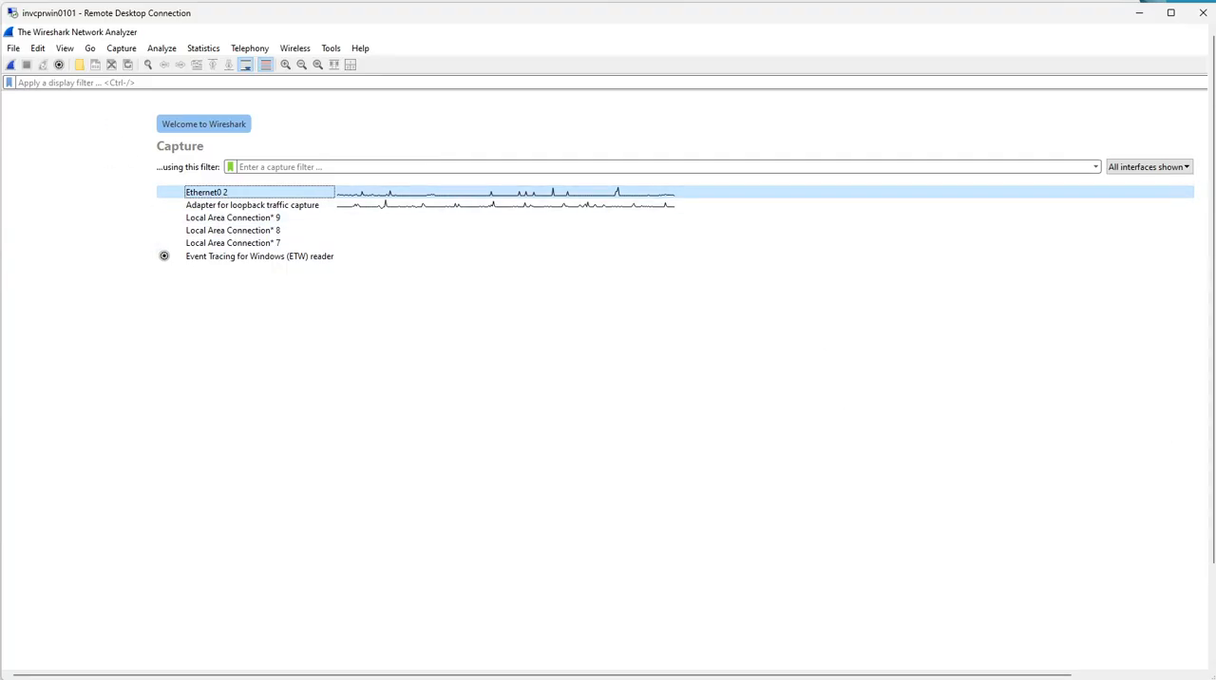
left_click(122, 49)
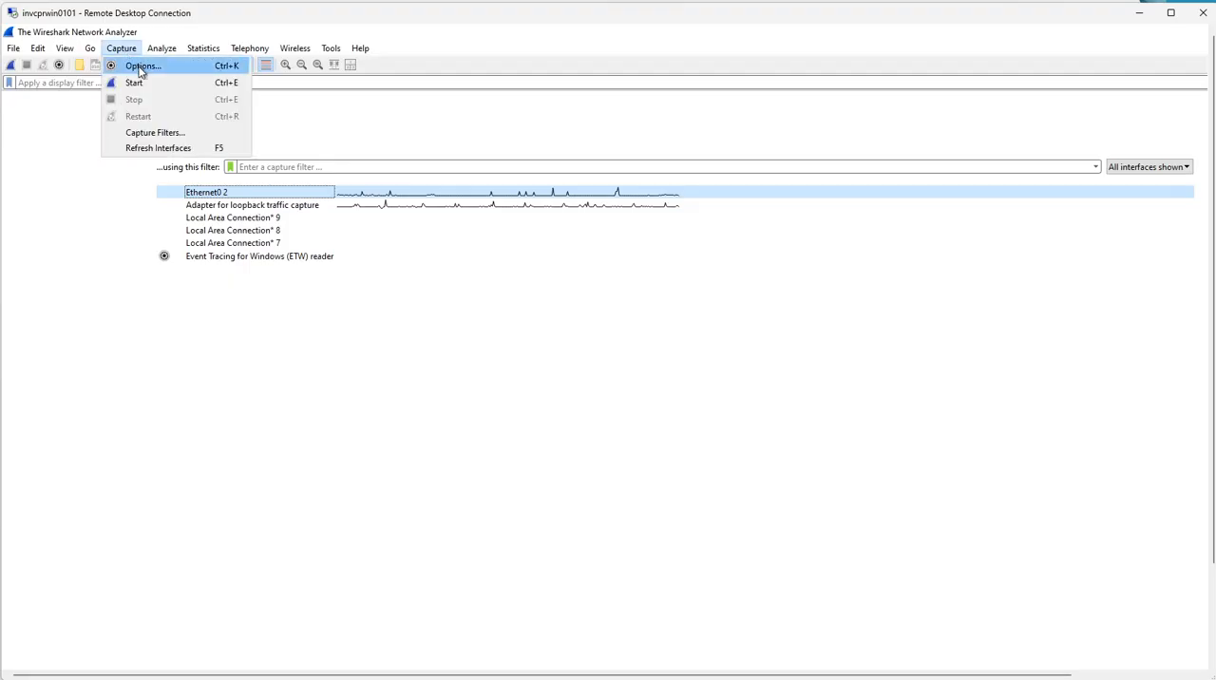
left_click(141, 66)
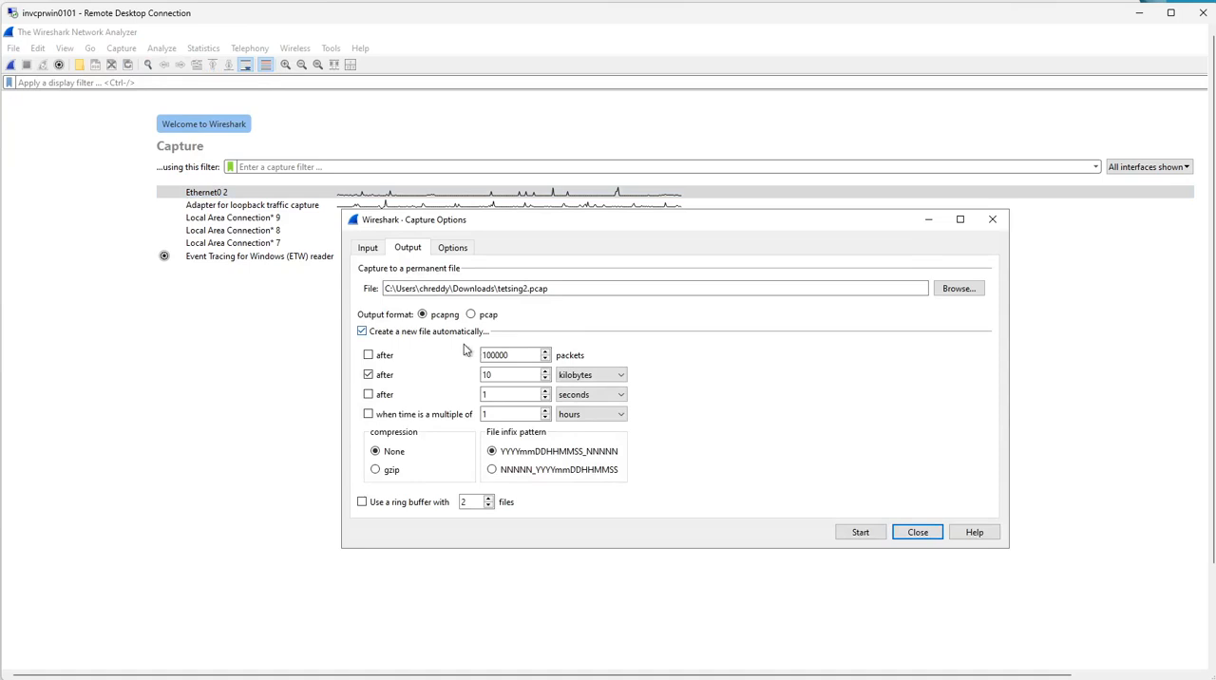
- Set the permanent capture file to Wireshark_captures.pcap in the Downloads folder
left_click(979, 290)
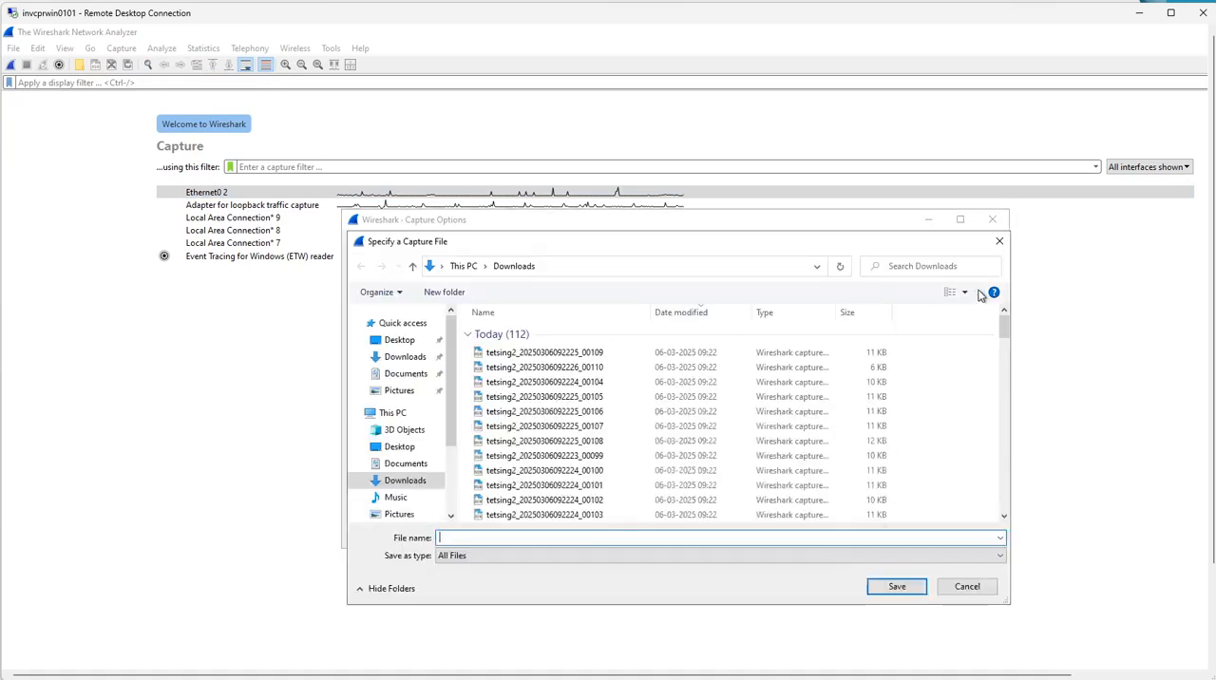
left_click(998, 242)
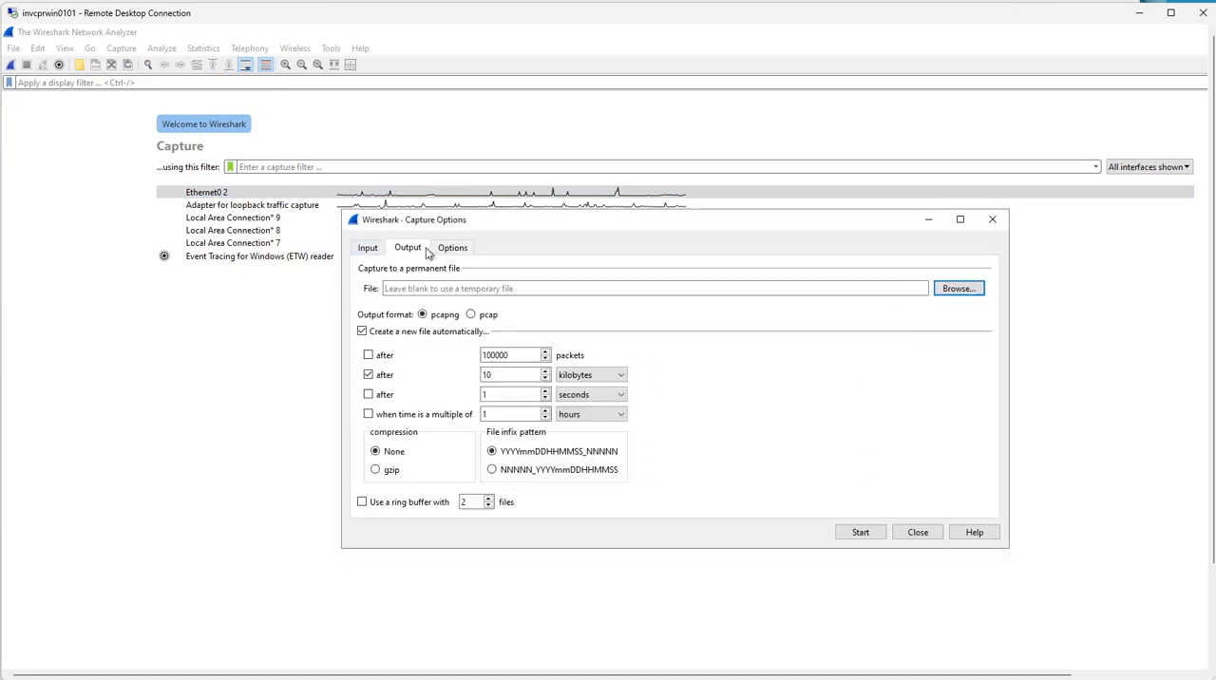
left_click(953, 289)
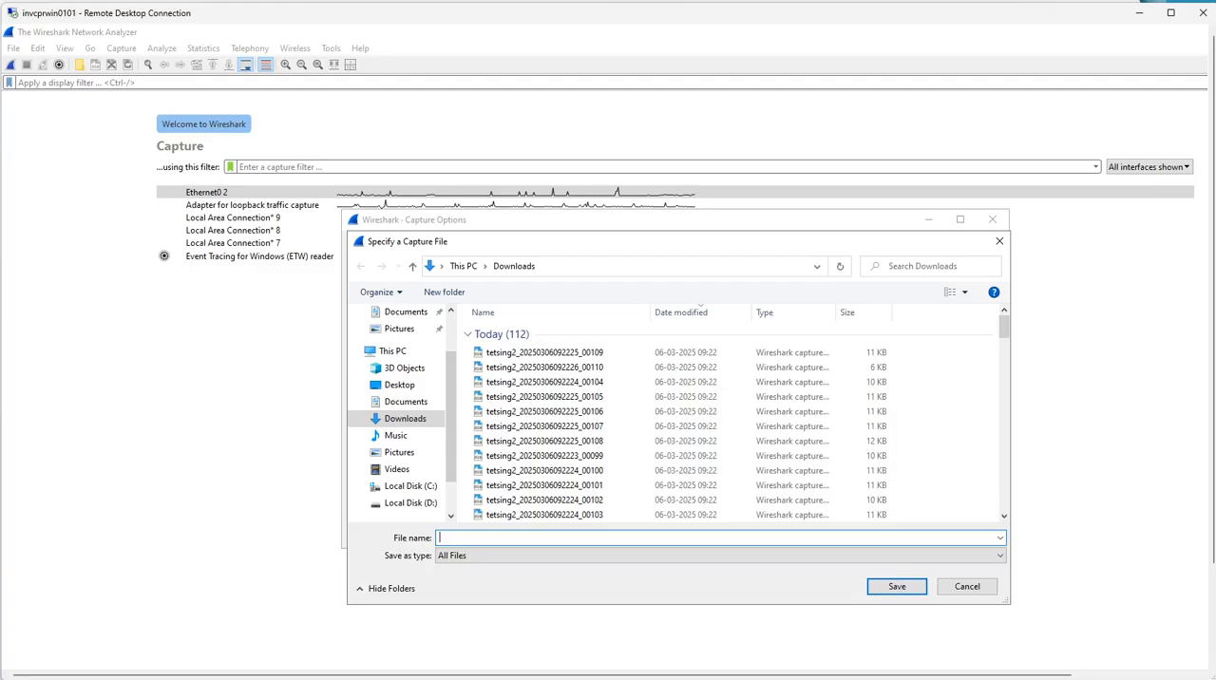
type("Wireshark_captures.pcap")
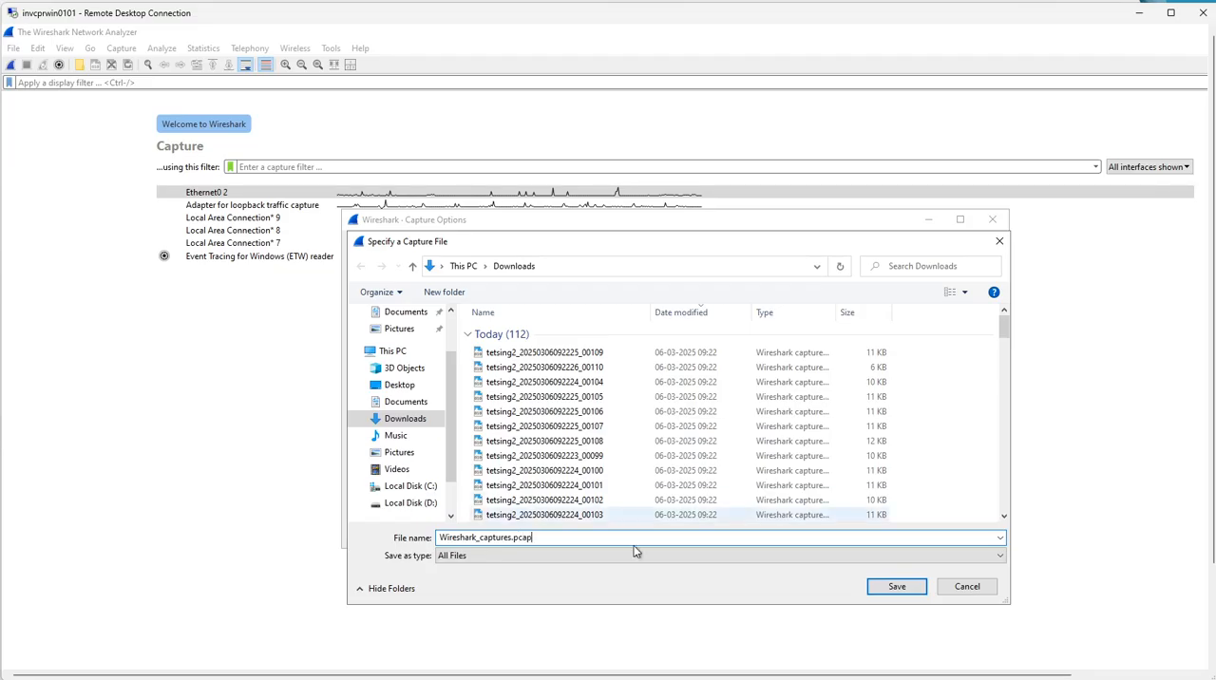
left_click(897, 587)
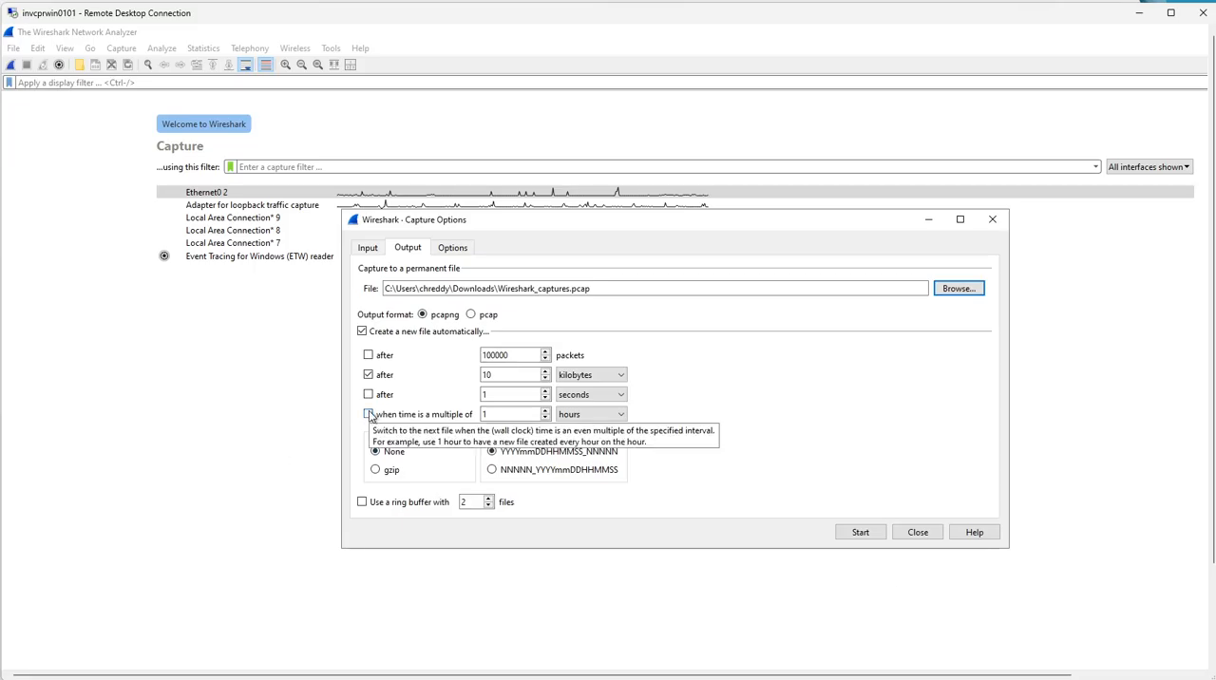
- Clear the file-size criterion for creating new files and set the output format to pcap
left_click(361, 332)
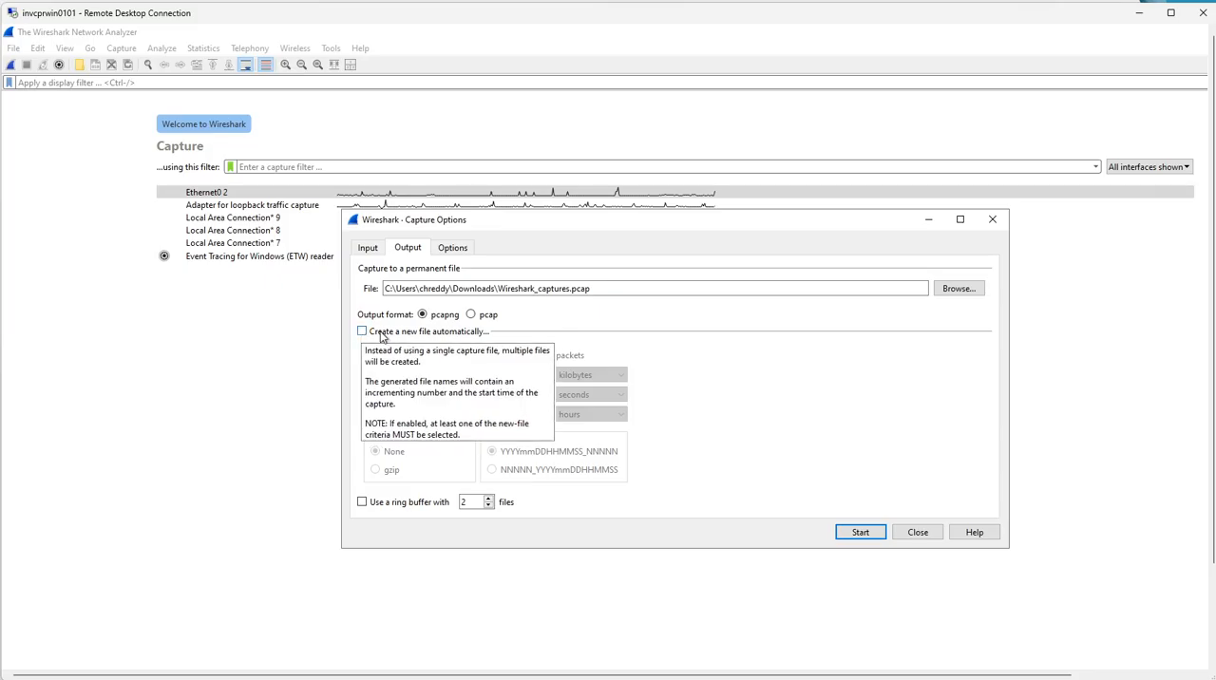
left_click(372, 333)
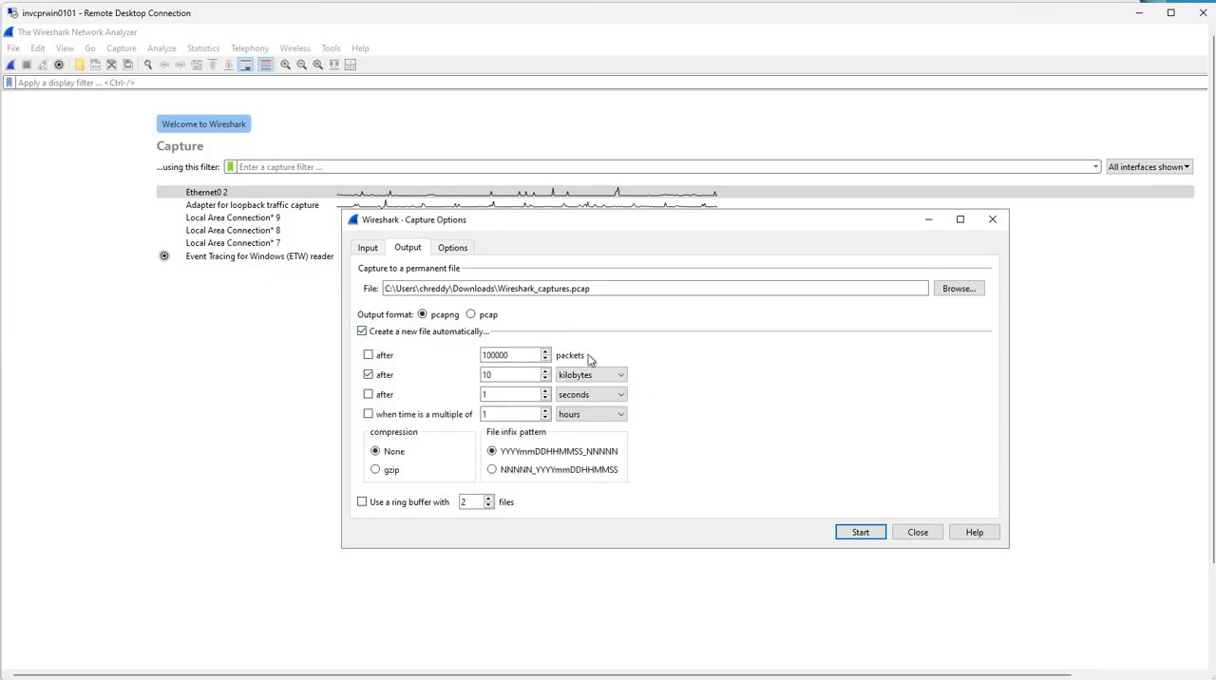
left_click(513, 374)
left_click(369, 375)
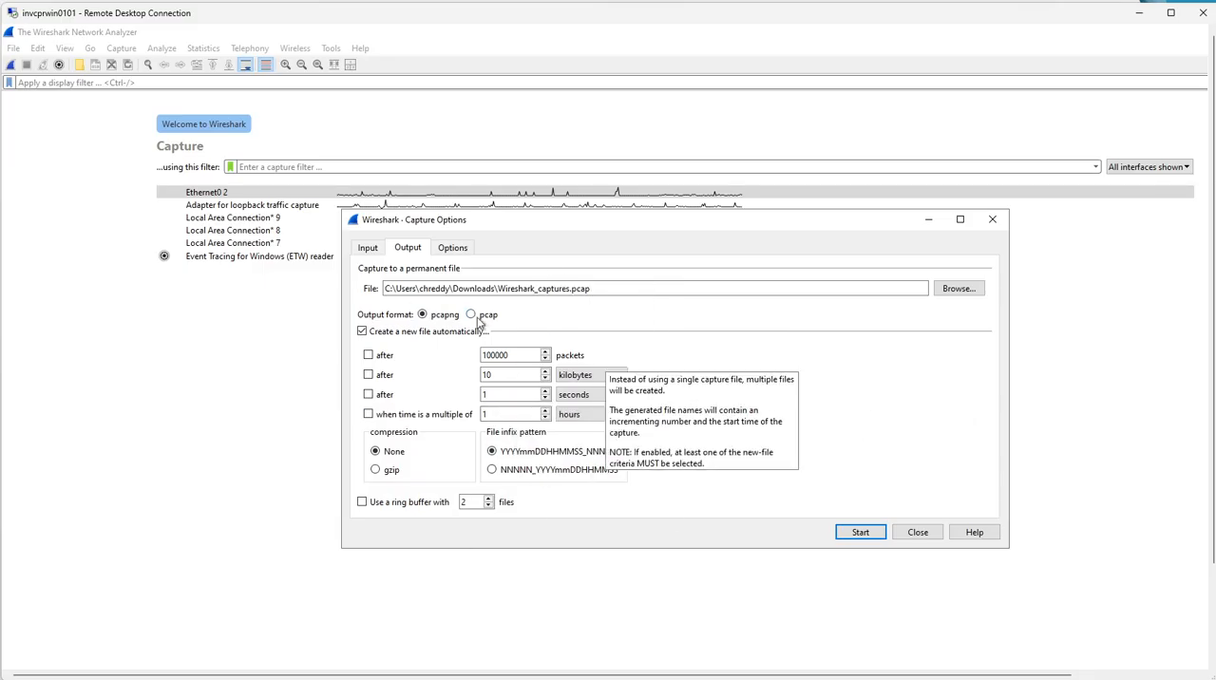
left_click(470, 314)
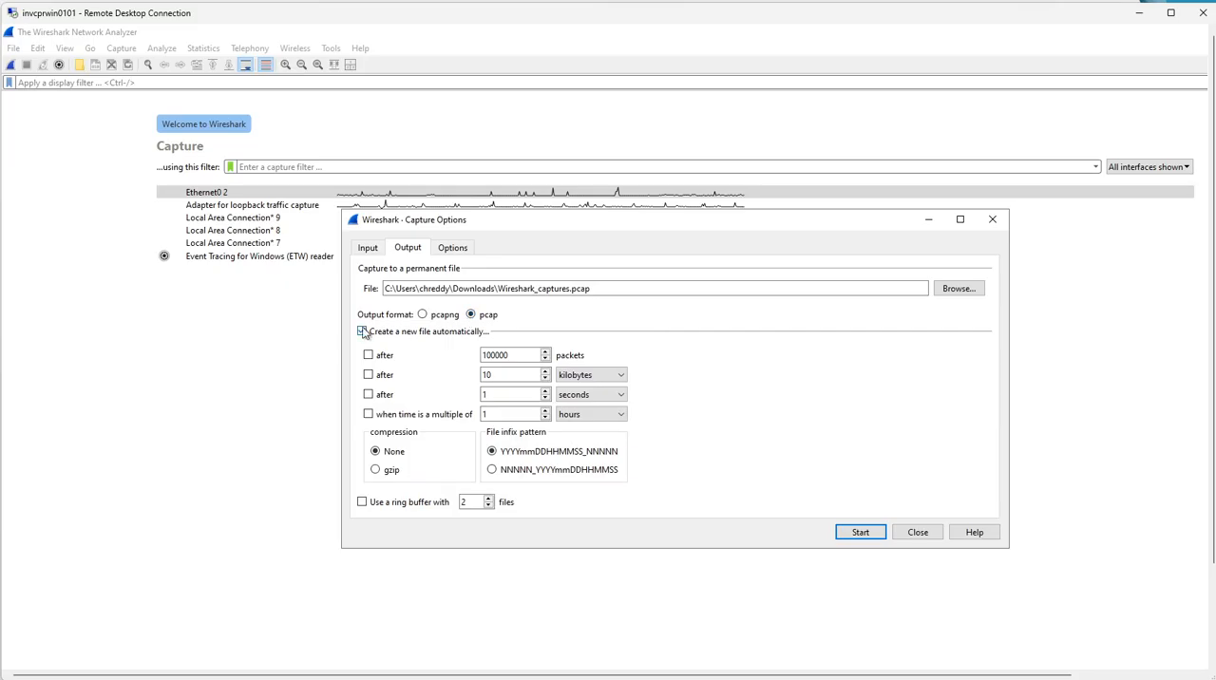
- Enable automatic creation of a new capture file after every 50 megabytes
left_click(367, 332)
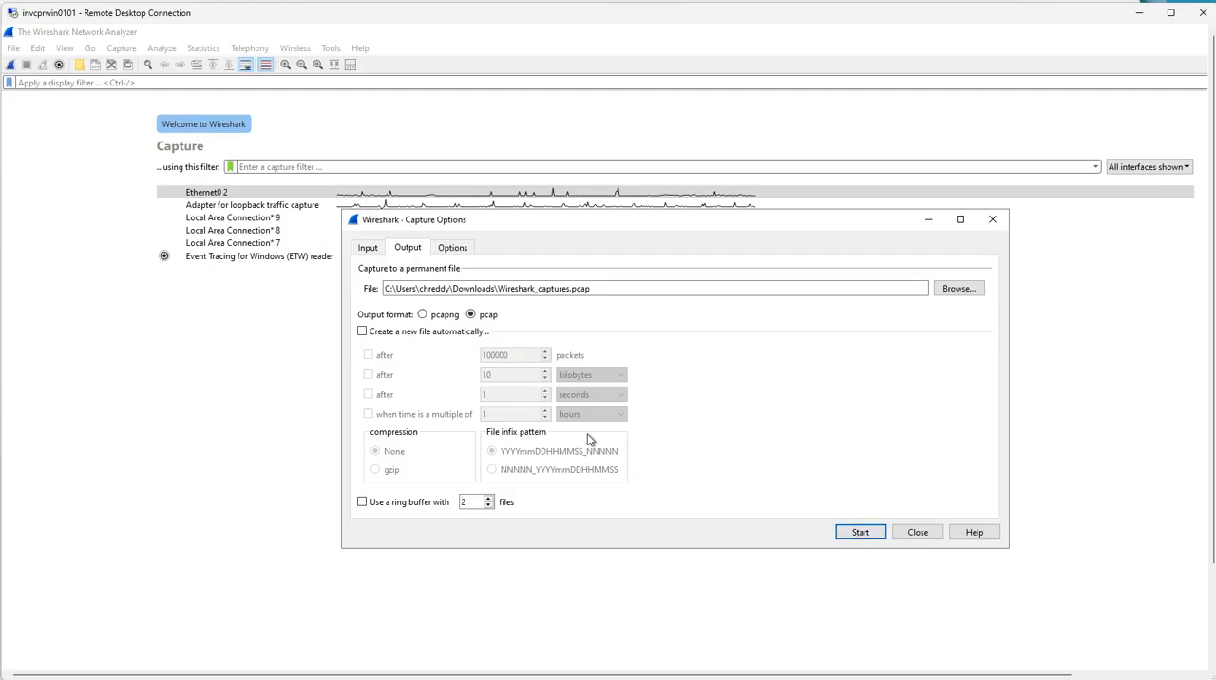
mouse_move(588, 439)
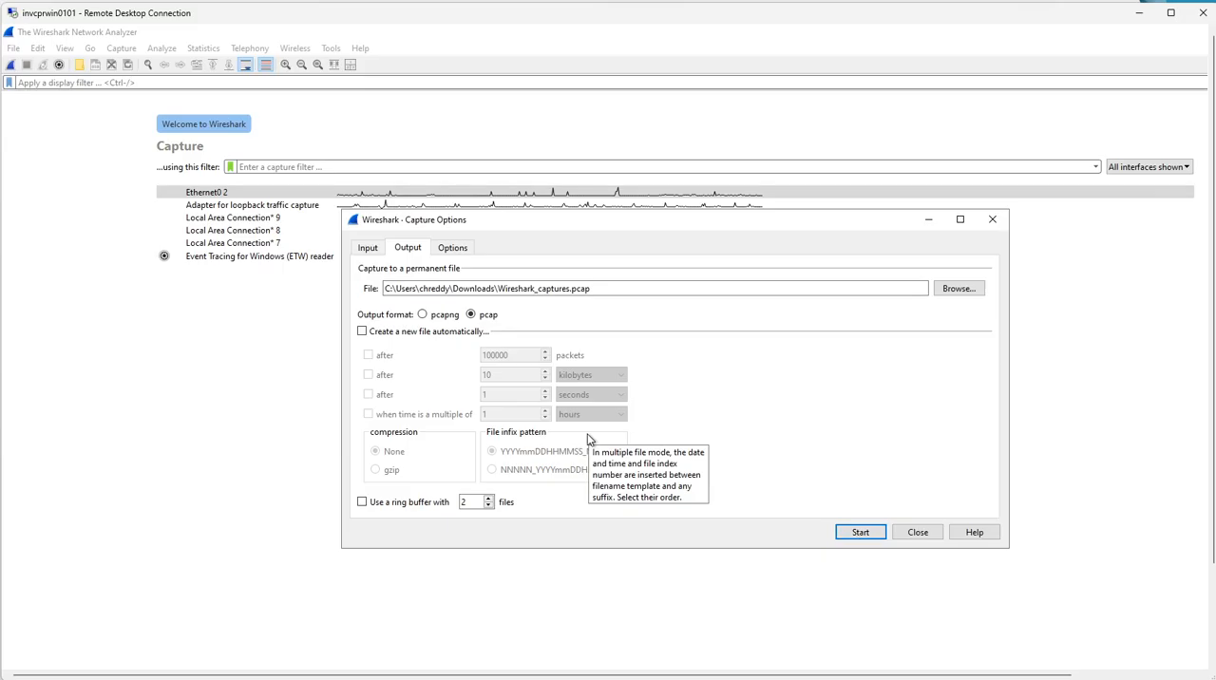
left_click(362, 331)
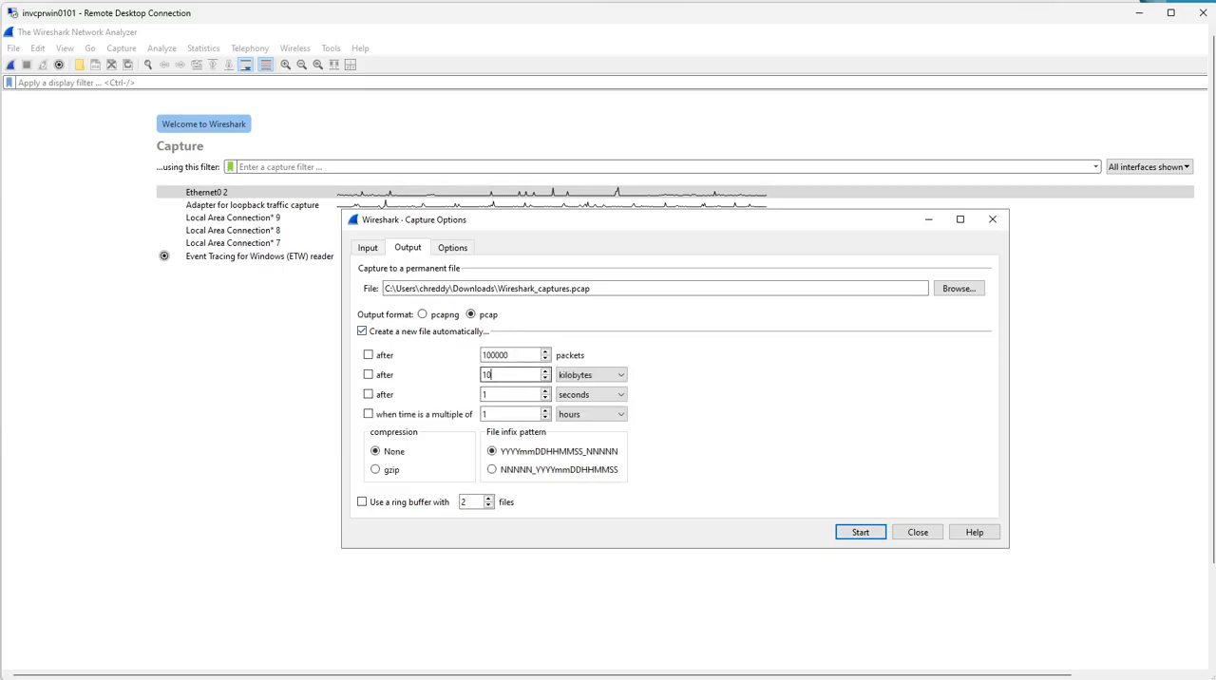
key("BackSpace")
key("BackSpace")
type("50")
left_click(589, 375)
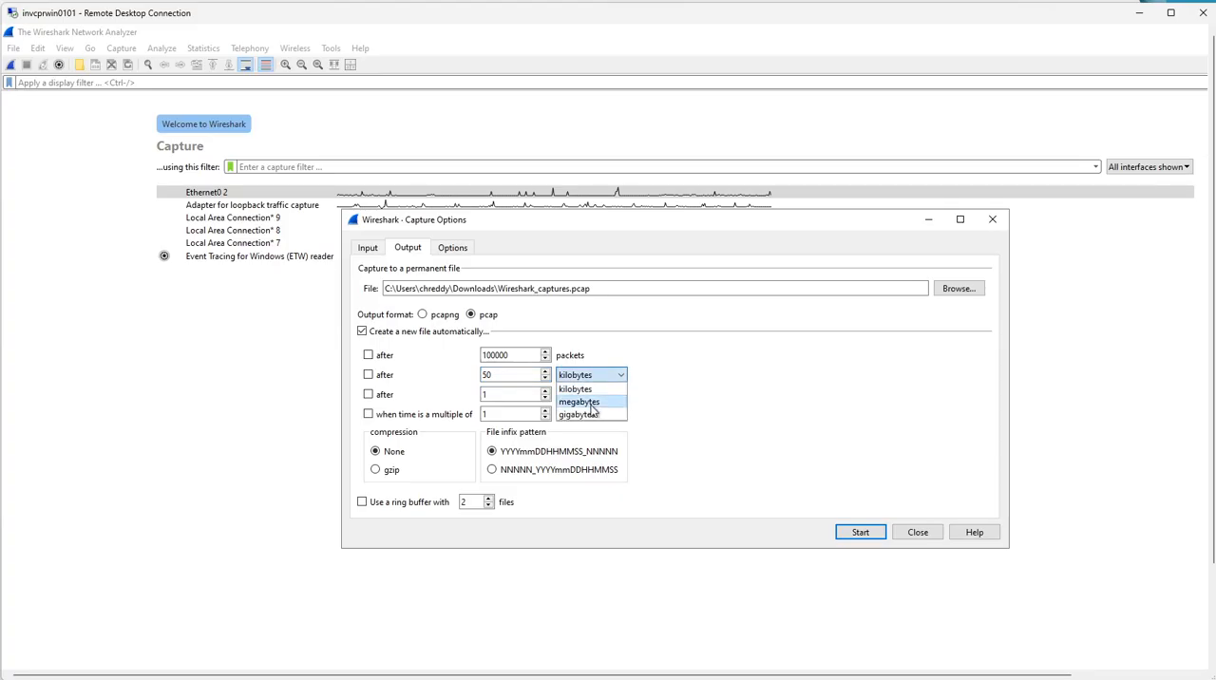
left_click(591, 404)
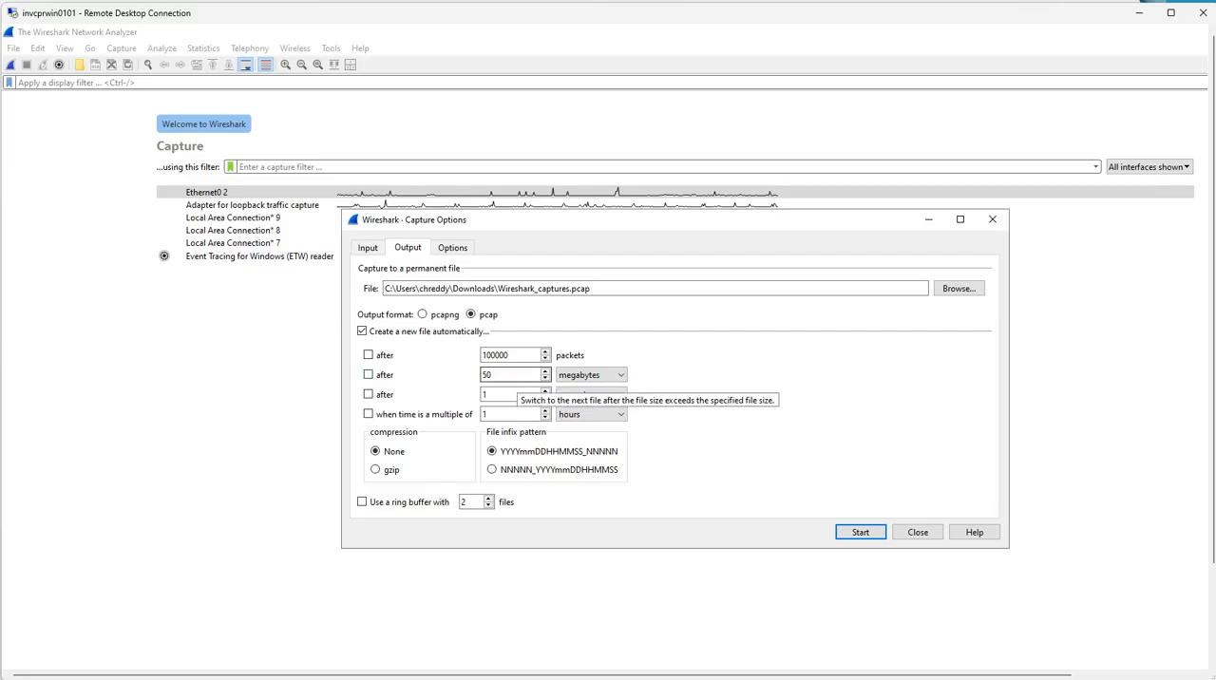
left_click(369, 374)
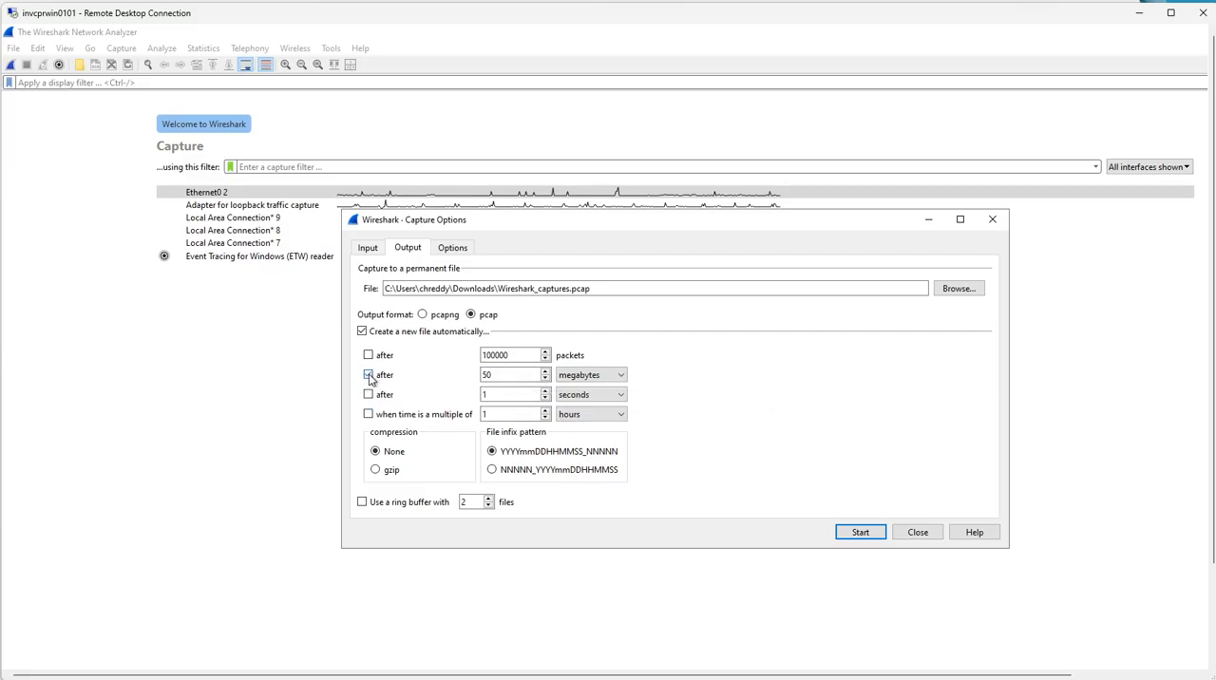
- Start the packet capture and retest the Oracle connection in Informatica Administrator in the browser
left_click(859, 533)
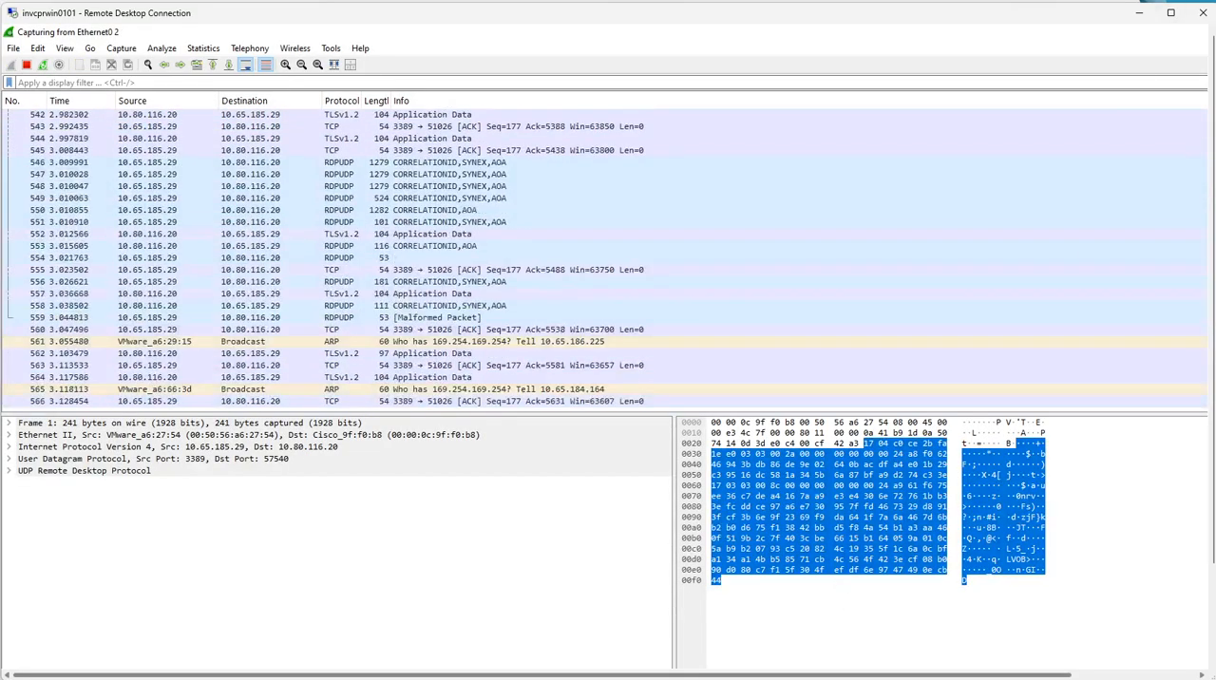
key("alt+Tab")
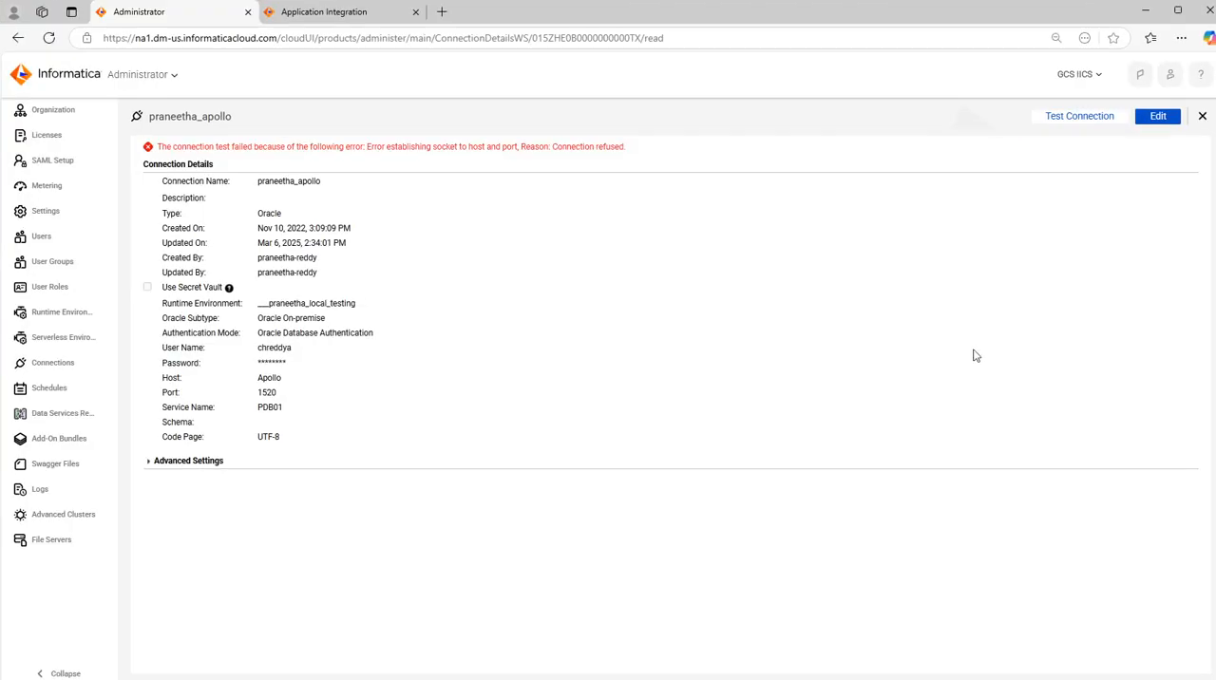
left_click(1073, 119)
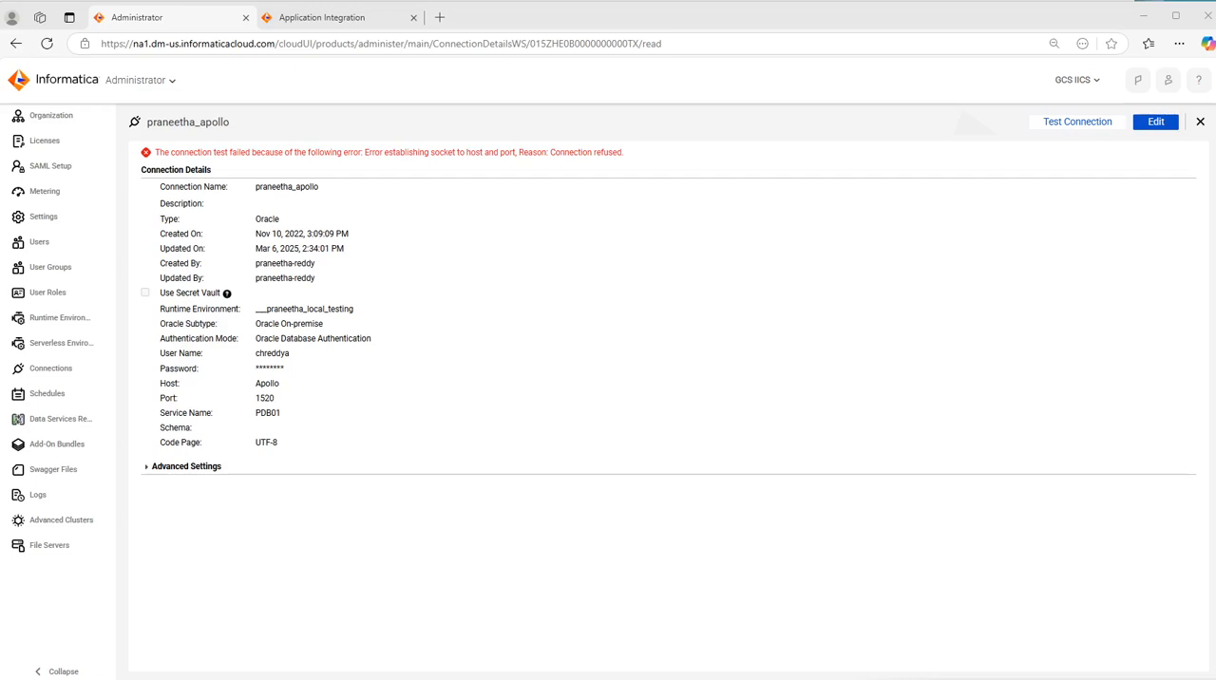
- Switch back to Wireshark, stop the running capture and maximize the remote desktop window
key("alt+Tab")
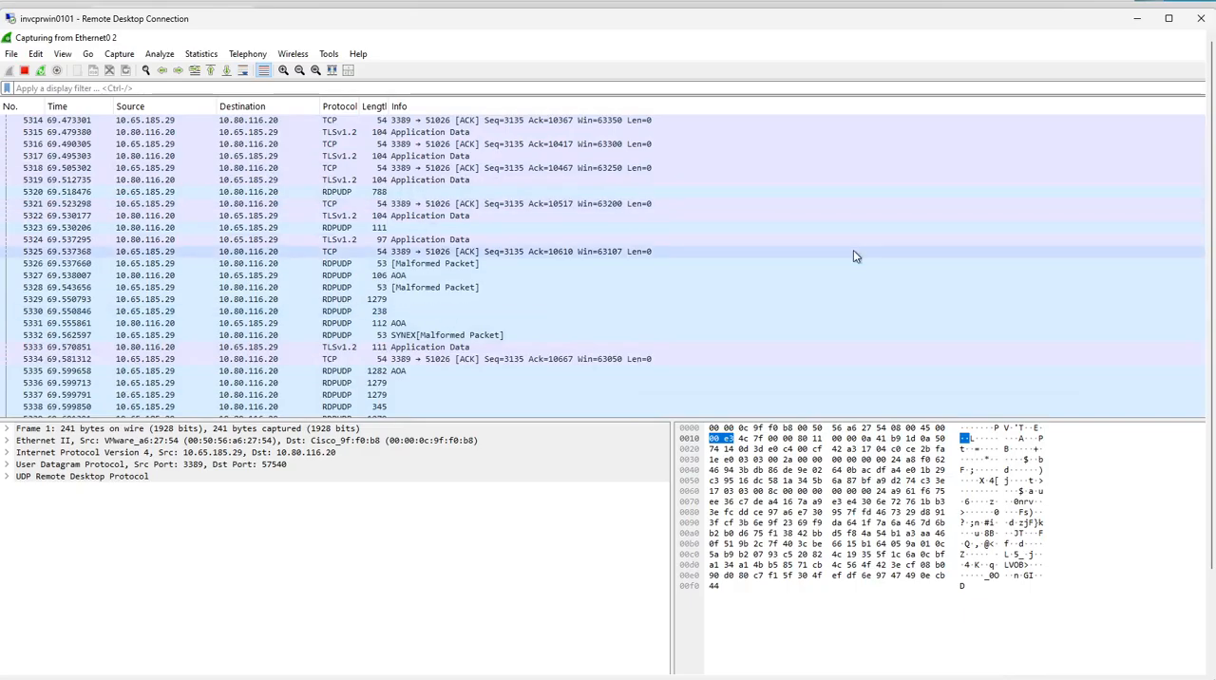
left_click(23, 70)
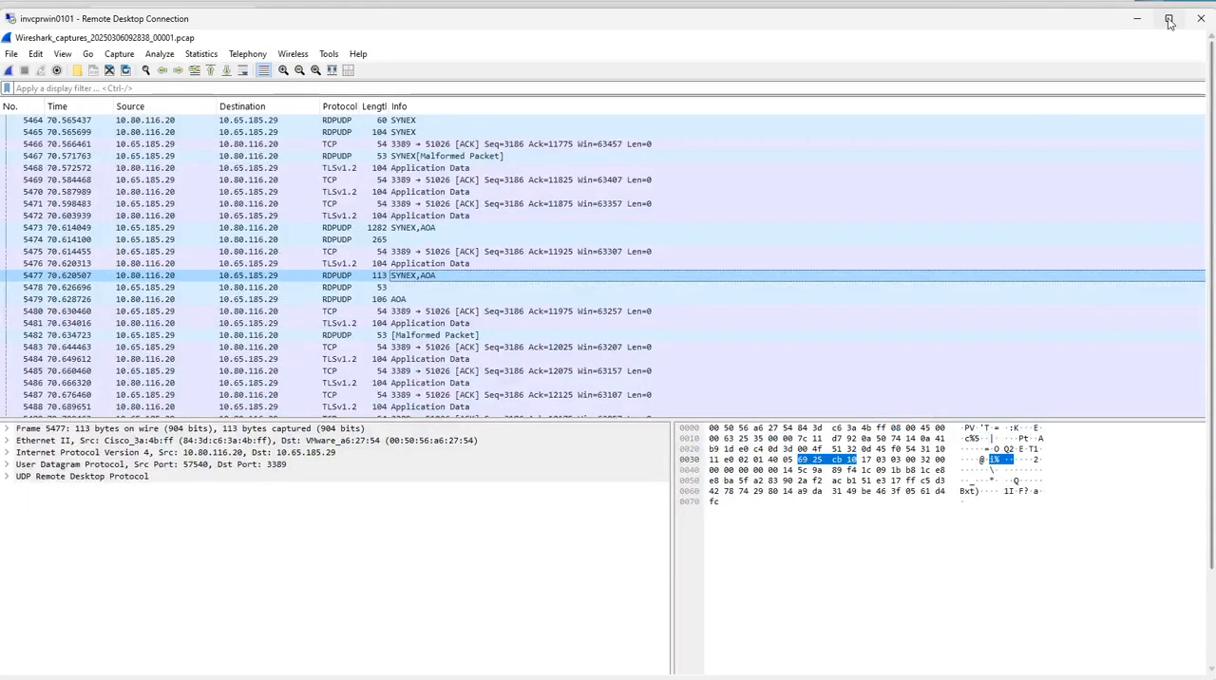
mouse_move(1171, 23)
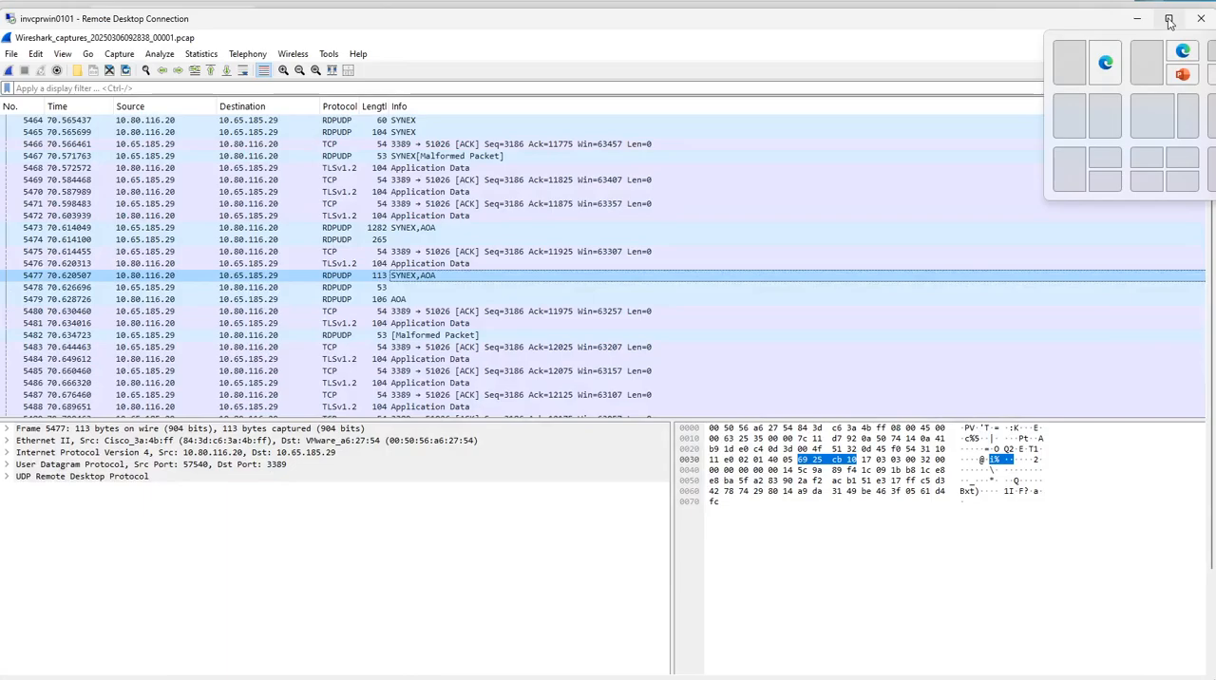
left_click(1169, 21)
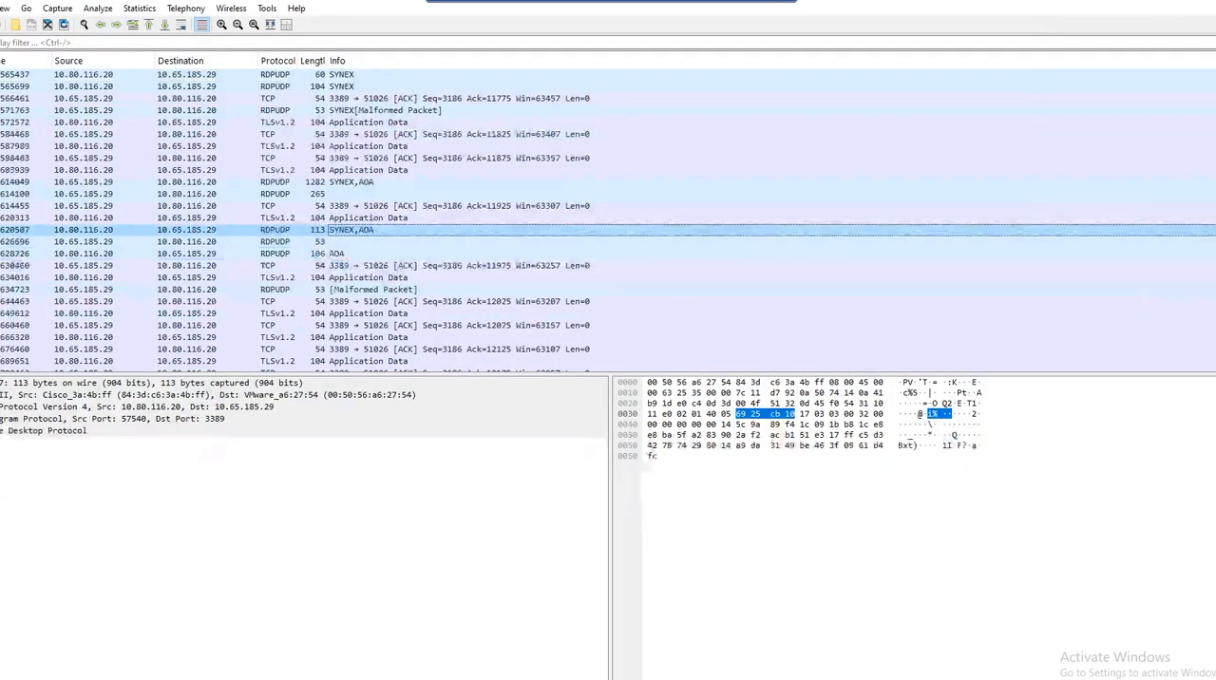
left_click(303, 677)
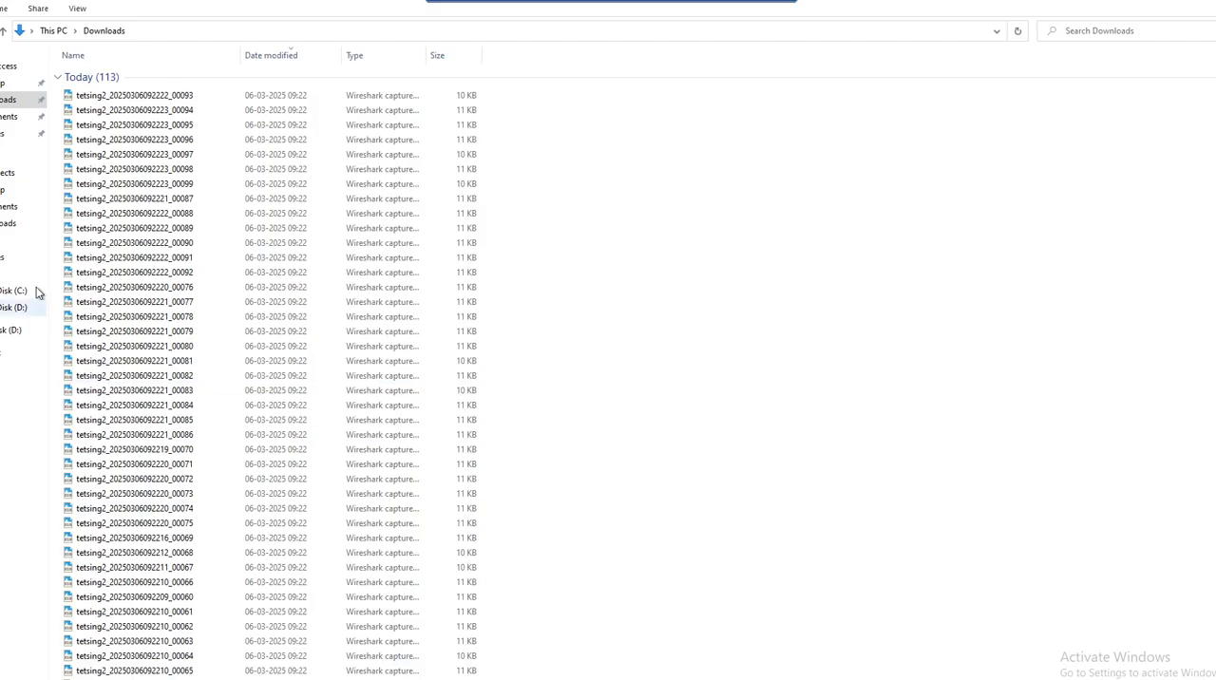
left_click(1078, 35)
type("Wireshark")
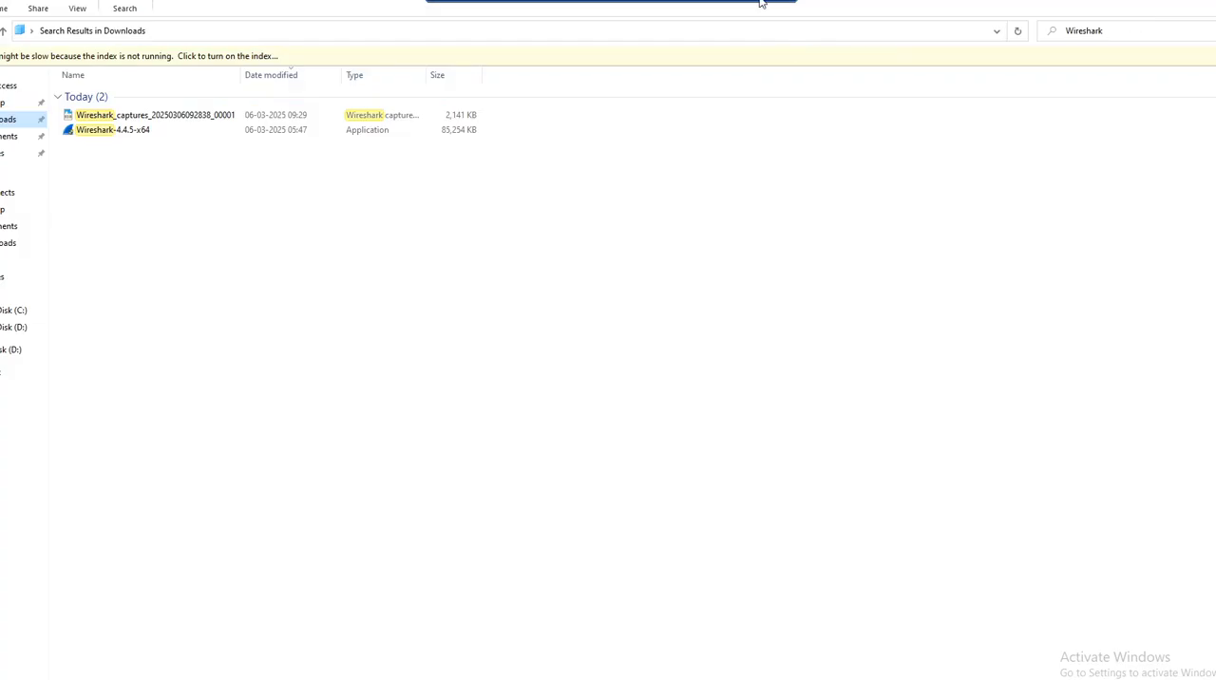
left_click(244, 118)
right_click(243, 118)
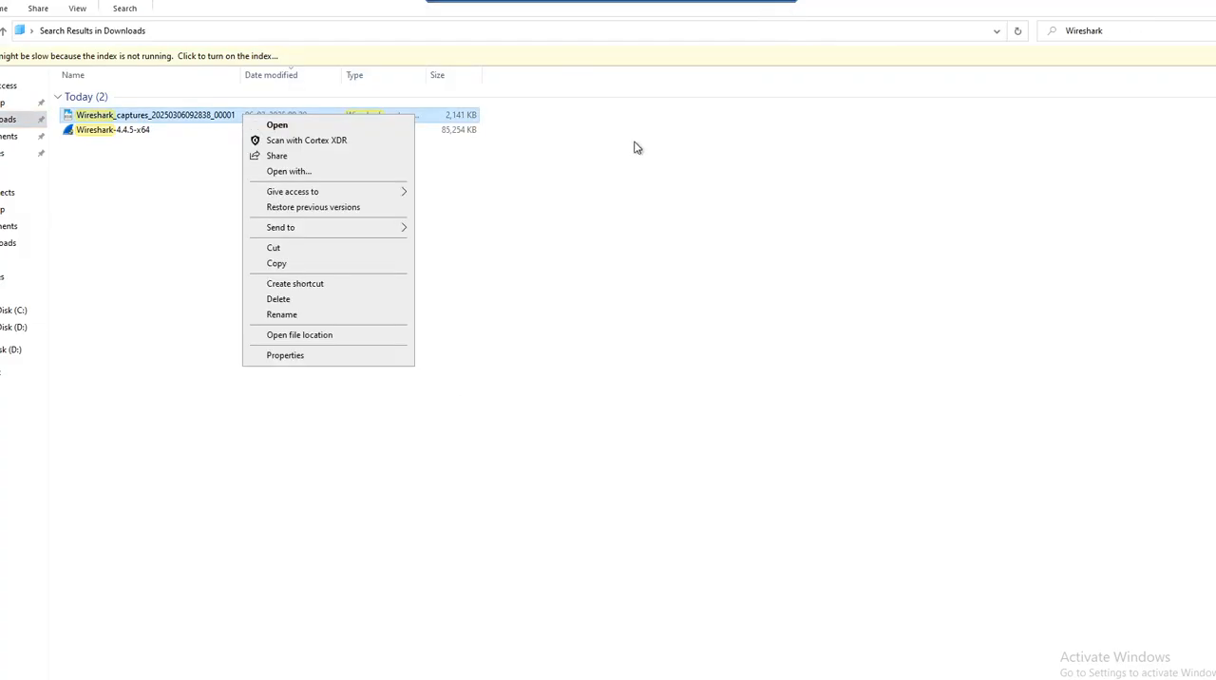
left_click(651, 184)
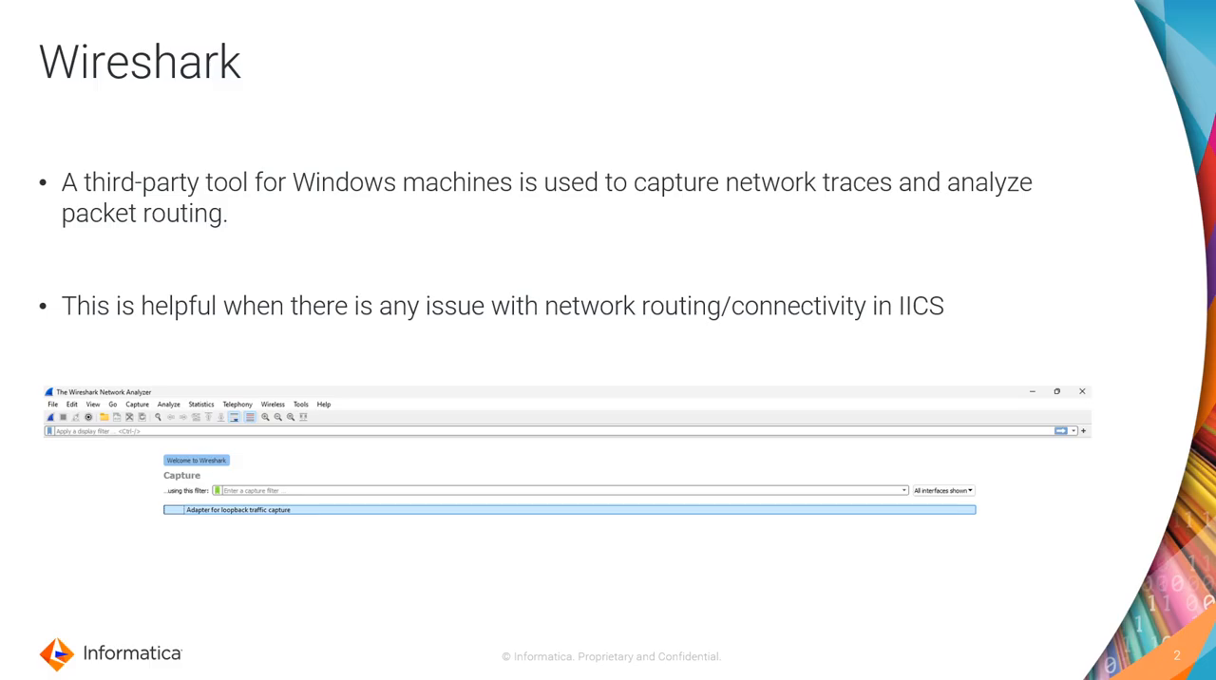
key("Right")
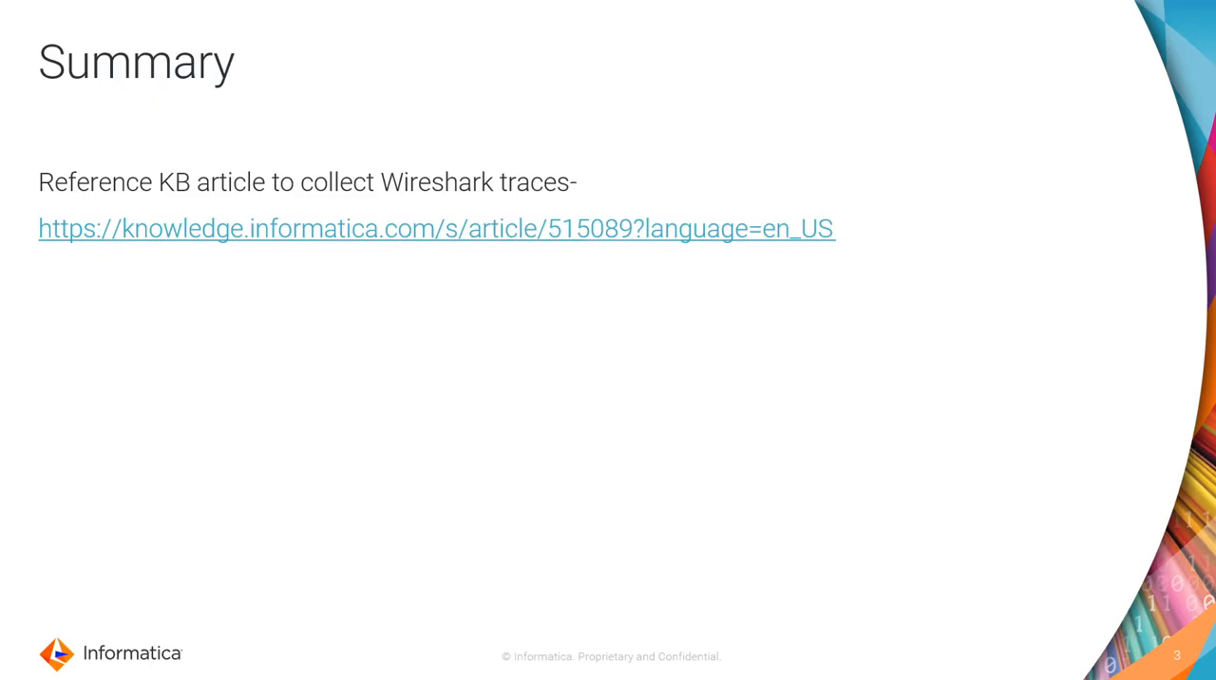